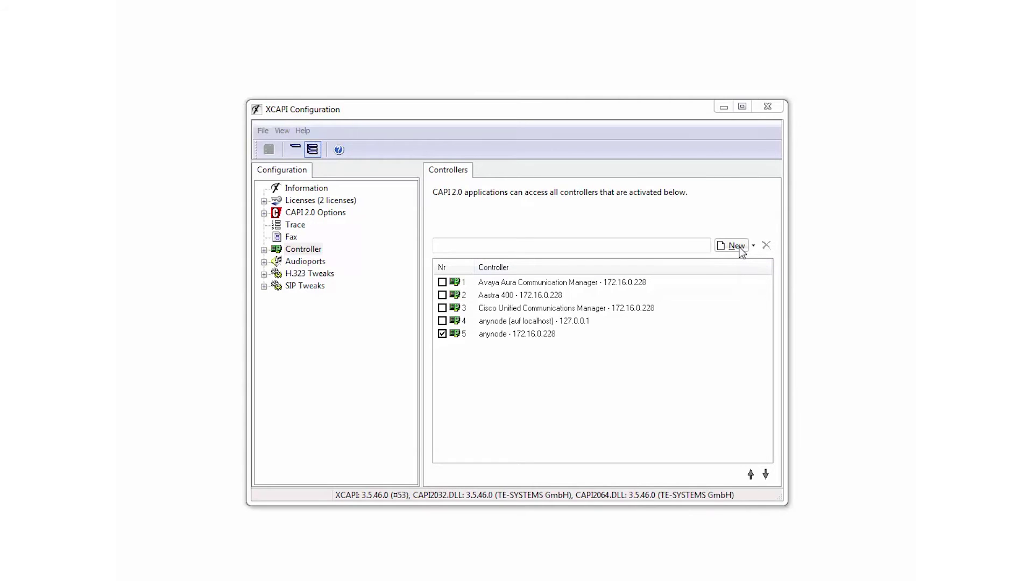
Step: Add a new PBX or other VoIP System controller through the wizard and save the configuration
click(737, 246)
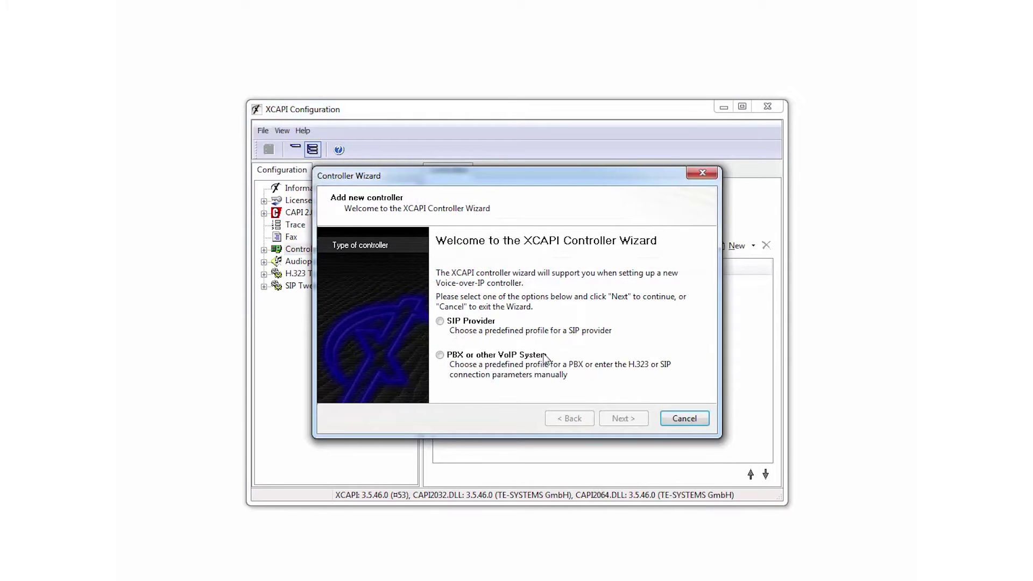
click(446, 357)
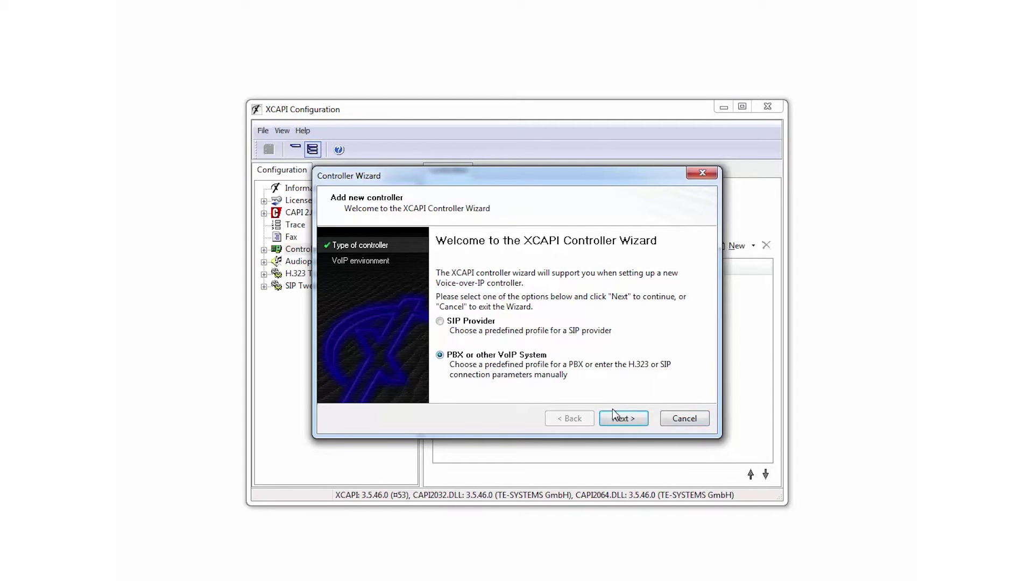
click(624, 422)
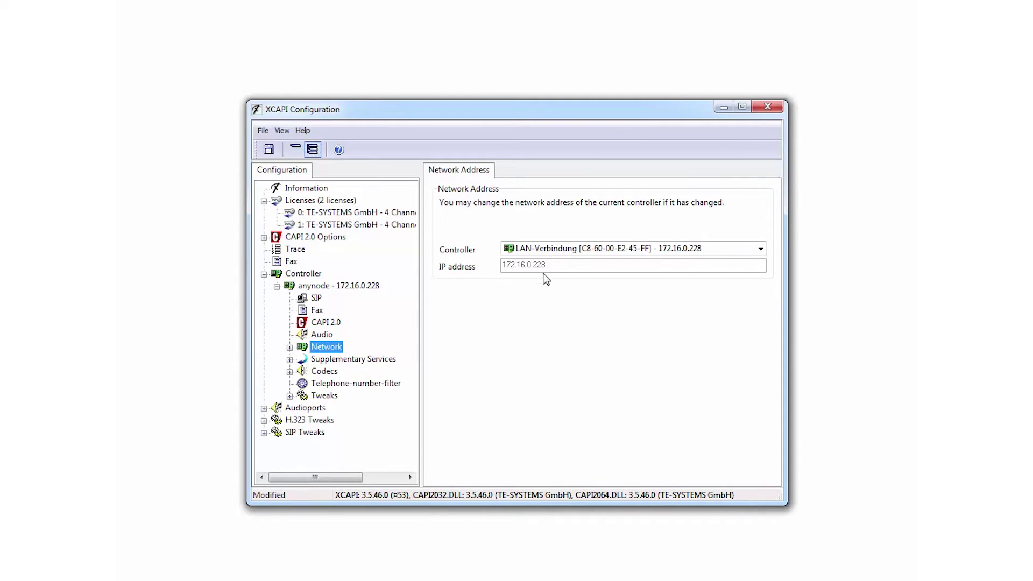
click(269, 150)
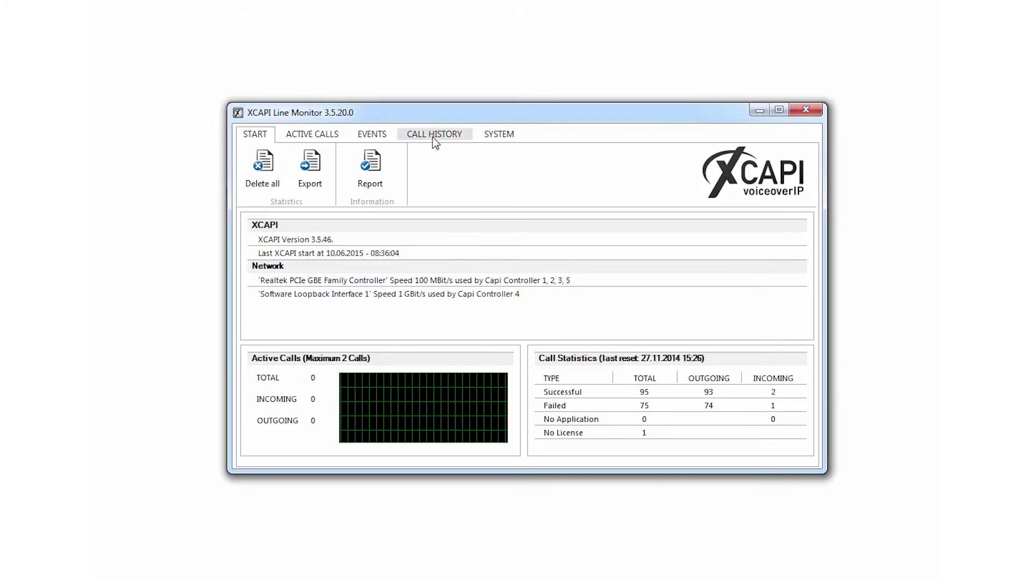
Step: Show the Line Monitor's call history listing all 454 past calls
click(435, 135)
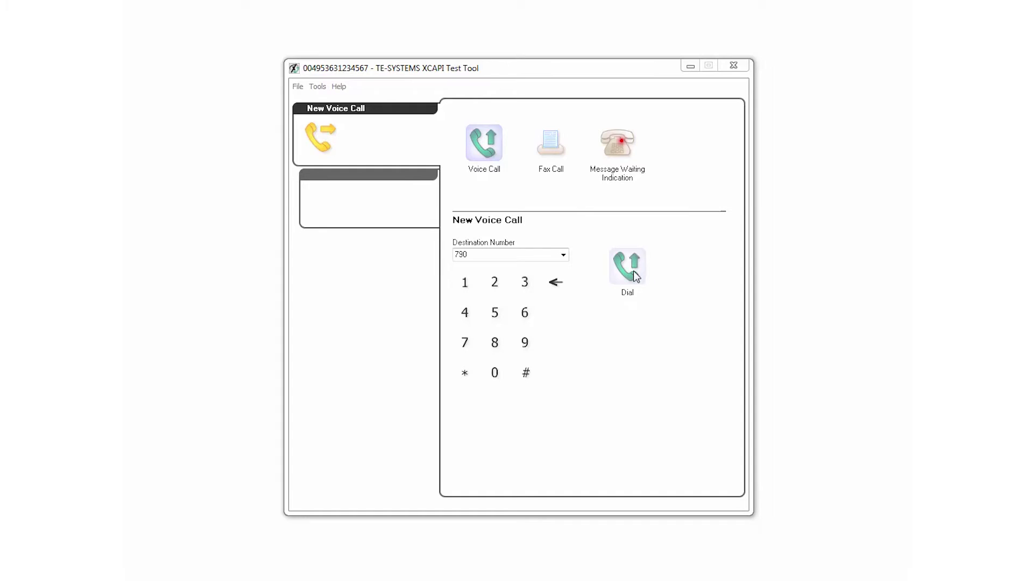
Step: Place a test voice call to 790, then disconnect it
click(634, 270)
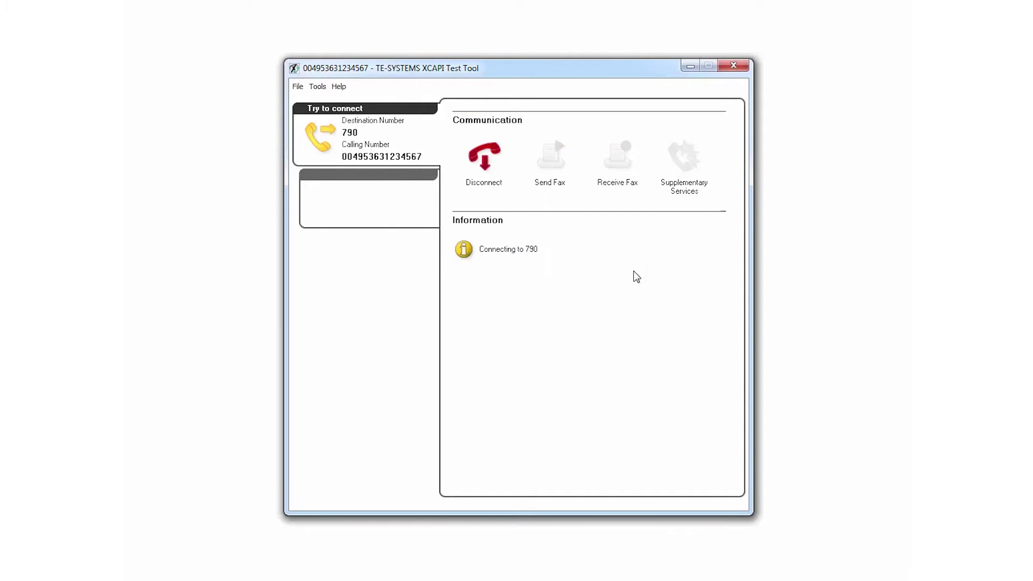
click(551, 143)
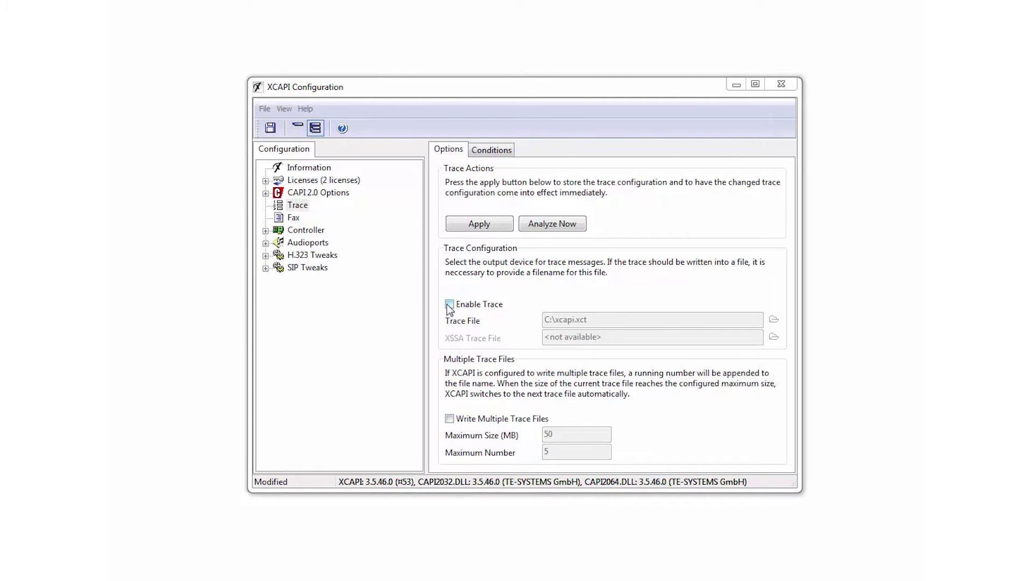
Step: Enable tracing to C:\xcapi.xct and open it in the Traceanalyzer
click(450, 305)
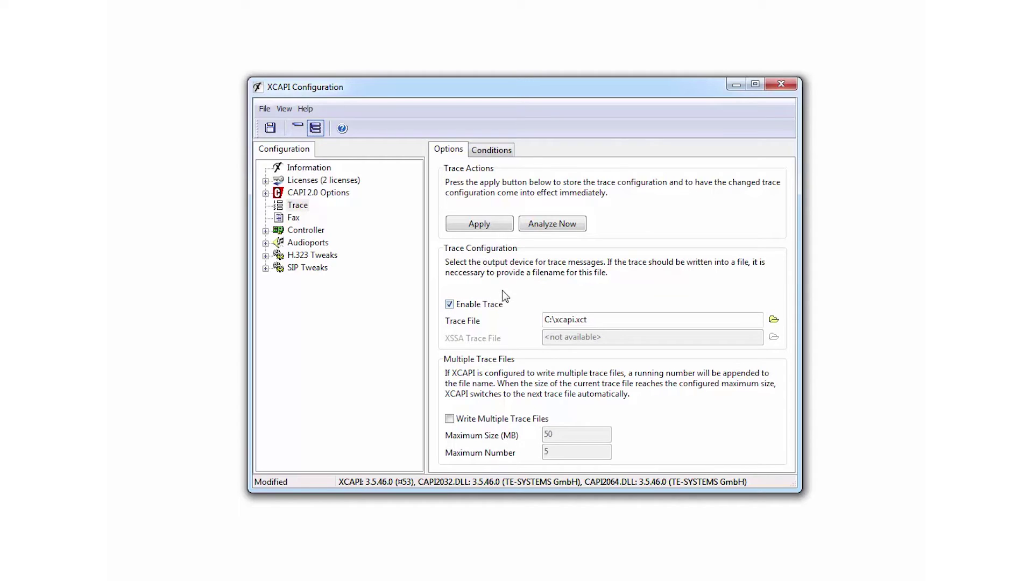
click(558, 226)
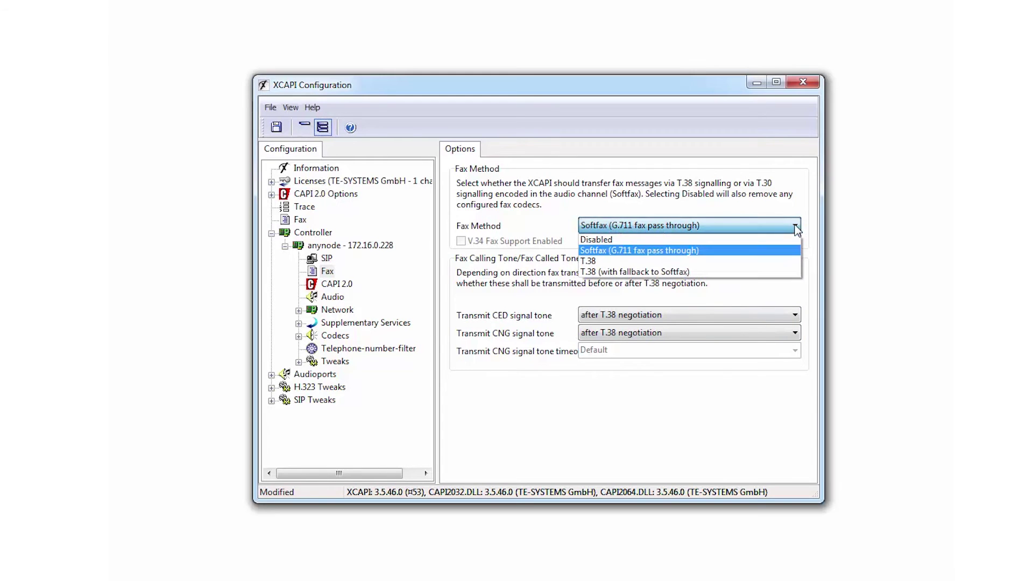
Step: Switch Fax Method to T.38 (with fallback to Softfax) and tick V.34 Fax Support Enabled
click(775, 273)
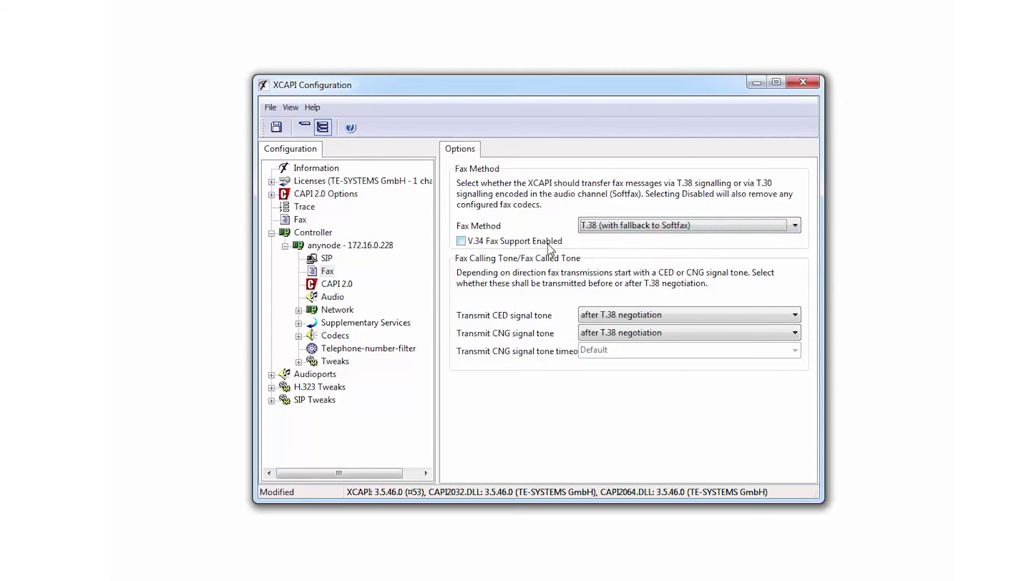
click(462, 242)
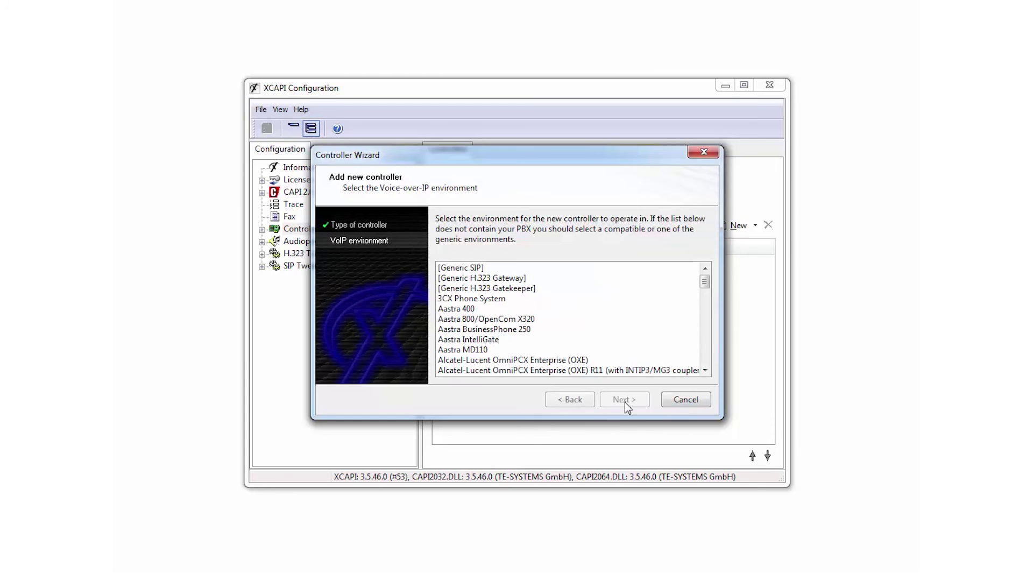
Step: Scroll the wizard's VoIP environment list all the way down to Unify OpenScape 4000
click(704, 371)
click(705, 371)
click(705, 370)
click(705, 370)
click(705, 371)
click(704, 371)
click(704, 371)
click(705, 371)
click(705, 371)
click(704, 371)
click(704, 370)
click(705, 370)
click(705, 371)
click(704, 370)
click(705, 371)
click(705, 371)
click(705, 371)
click(705, 370)
click(705, 371)
click(705, 371)
click(704, 371)
click(704, 371)
click(705, 371)
click(705, 371)
click(705, 371)
click(705, 370)
click(705, 370)
click(705, 371)
click(705, 370)
click(705, 371)
click(705, 370)
click(704, 371)
click(705, 370)
click(704, 370)
click(705, 370)
click(705, 371)
click(705, 371)
click(705, 370)
click(705, 370)
click(704, 371)
click(705, 371)
click(705, 370)
click(705, 370)
click(705, 371)
click(705, 370)
click(705, 370)
click(705, 371)
click(705, 370)
click(705, 370)
click(705, 370)
click(704, 371)
click(705, 370)
click(705, 371)
click(705, 371)
click(705, 370)
click(705, 371)
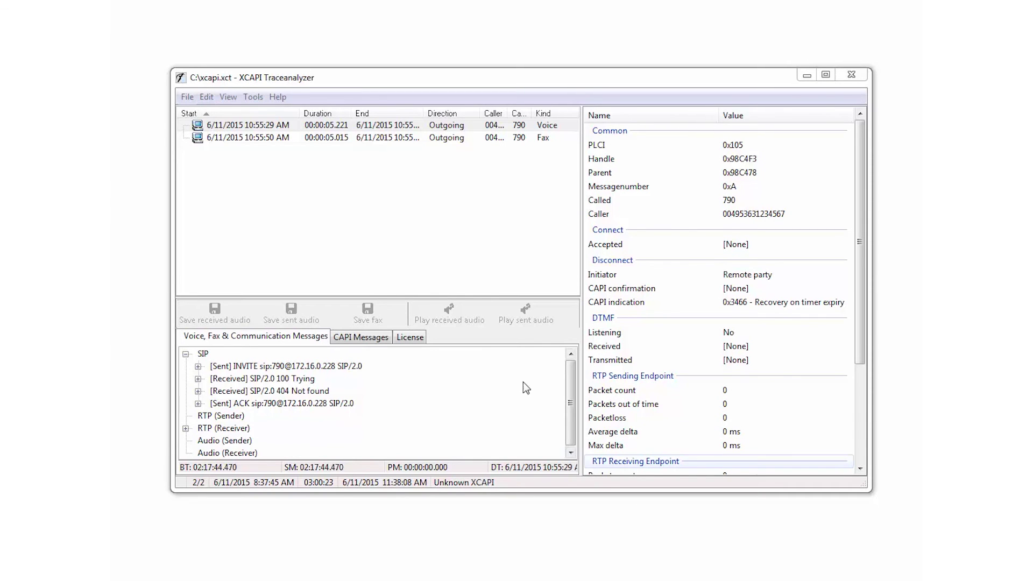
Step: Inspect the voice call's details, then the 10:55:50 AM fax call's details
click(442, 131)
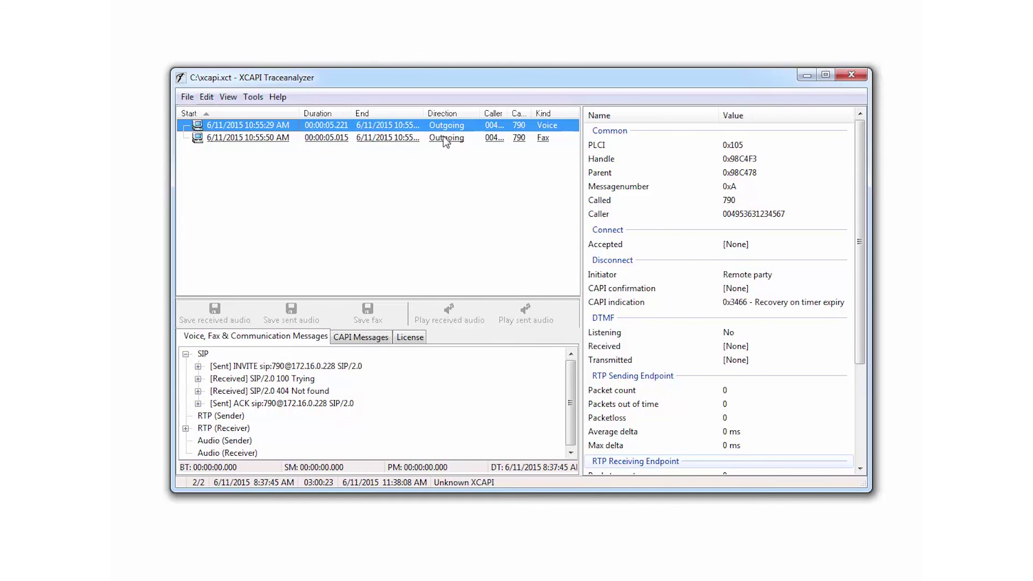
click(444, 141)
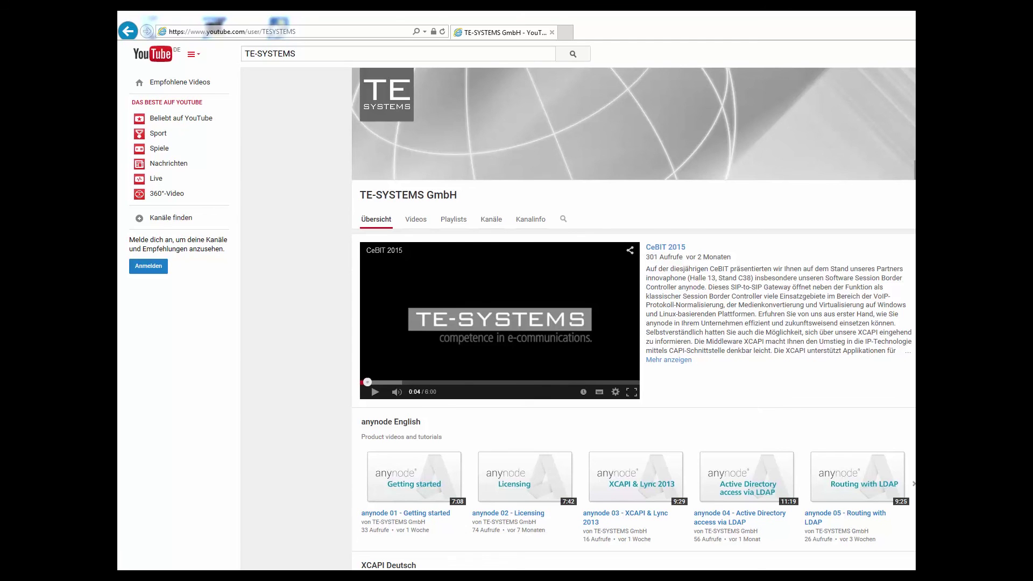
Step: Scroll the channel page and advance the XCAPI English row to the trace-analysis videos
scroll(633, 320, down, 4)
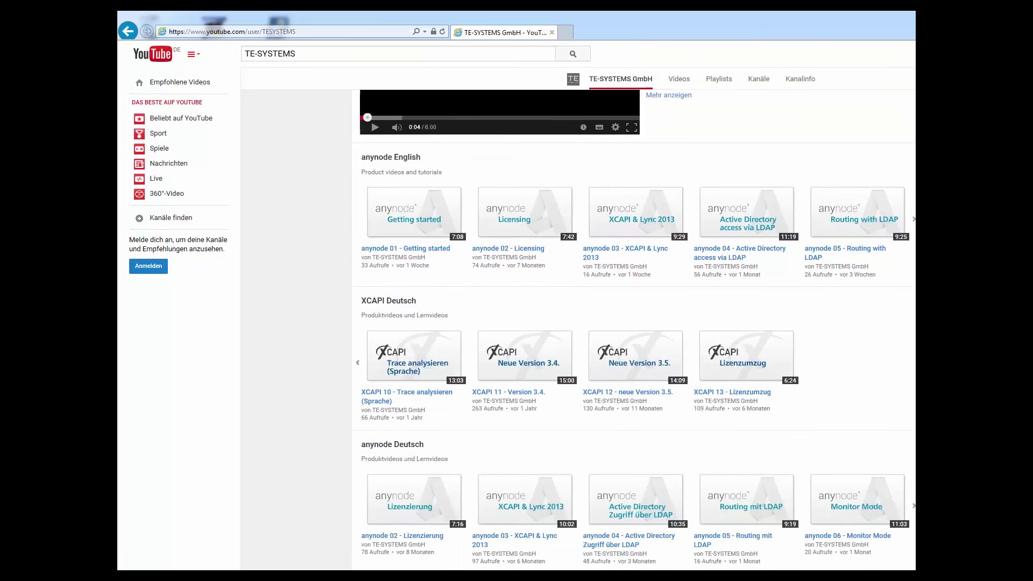
scroll(635, 328, down, 6)
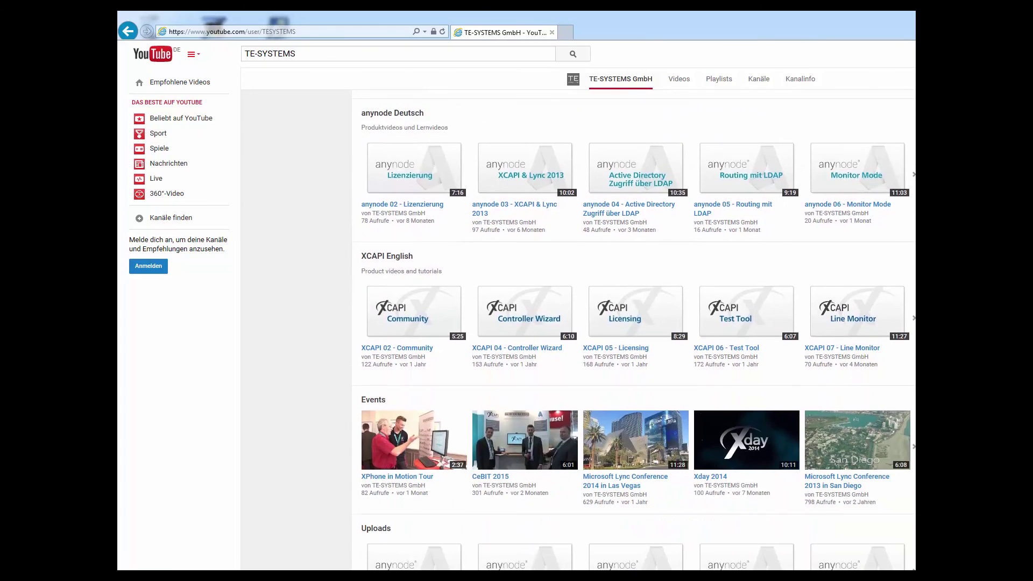
click(914, 318)
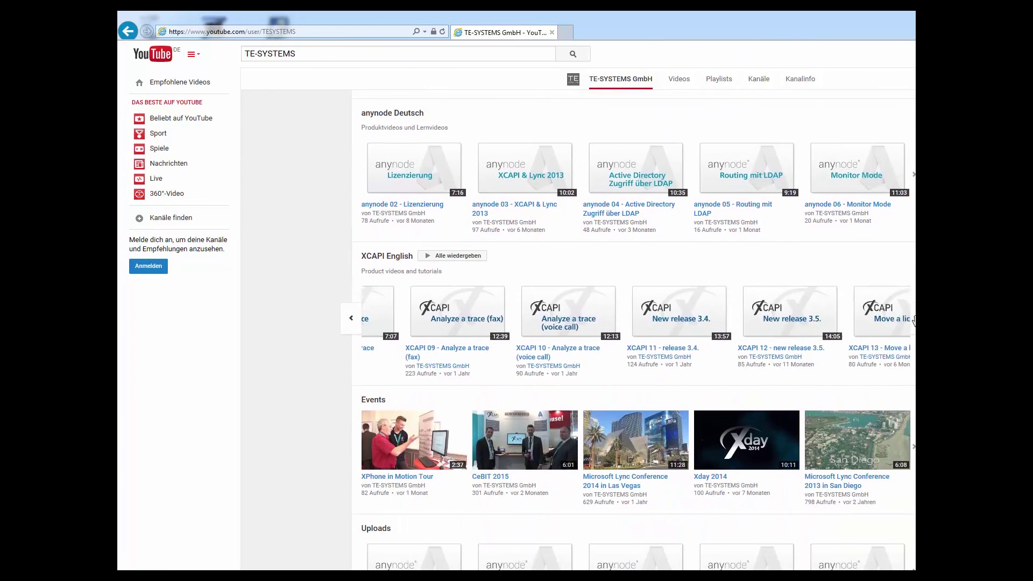